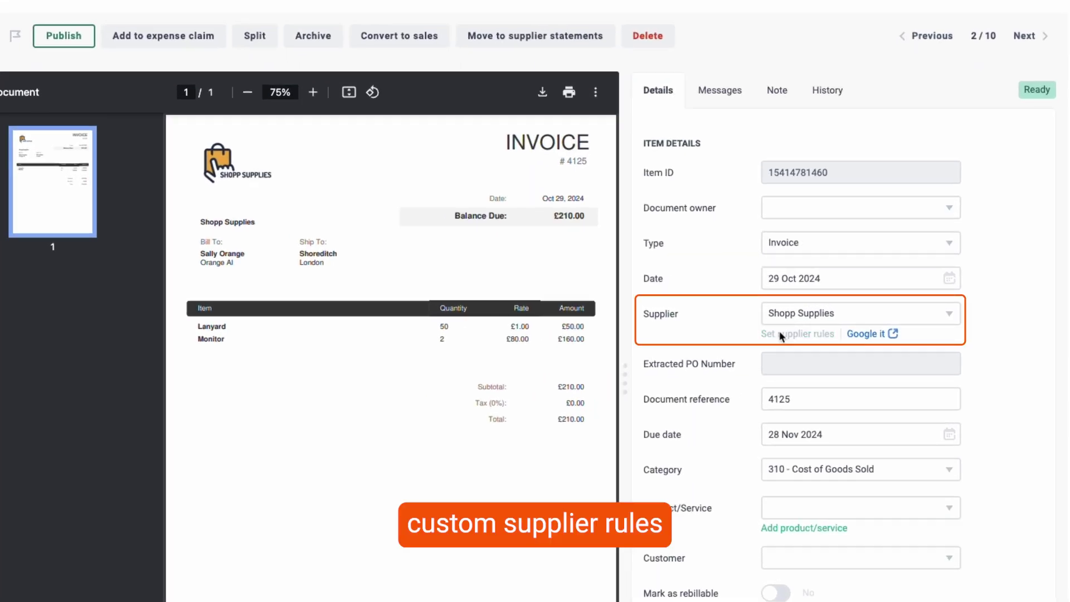
Give the Shopp Supplies rule a due date of the 30th of the following month, with auto-publish on.
click(781, 334)
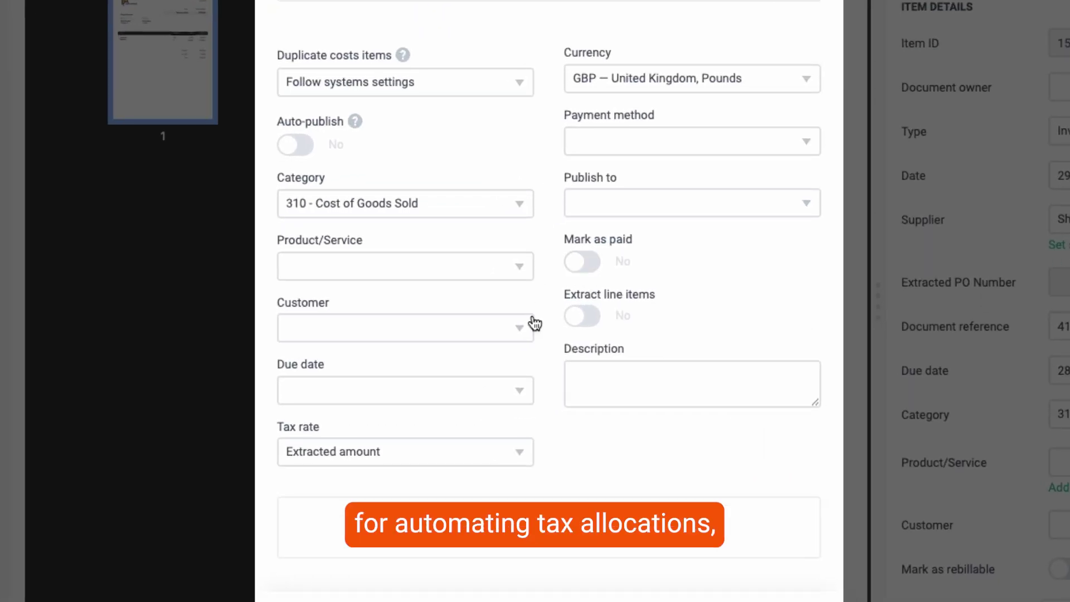
click(484, 395)
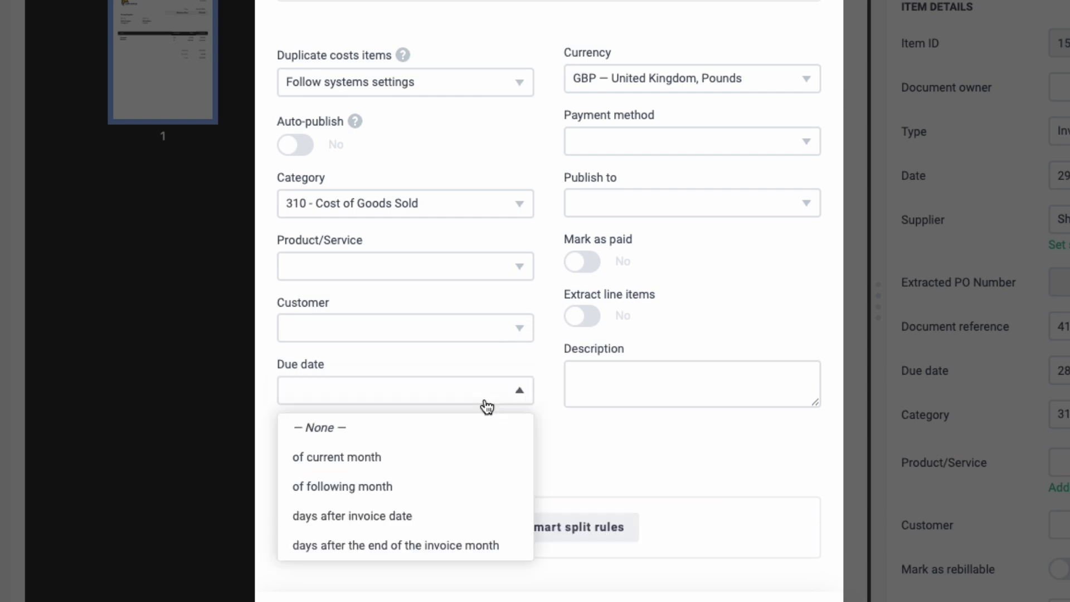
click(464, 501)
click(301, 396)
text(30)
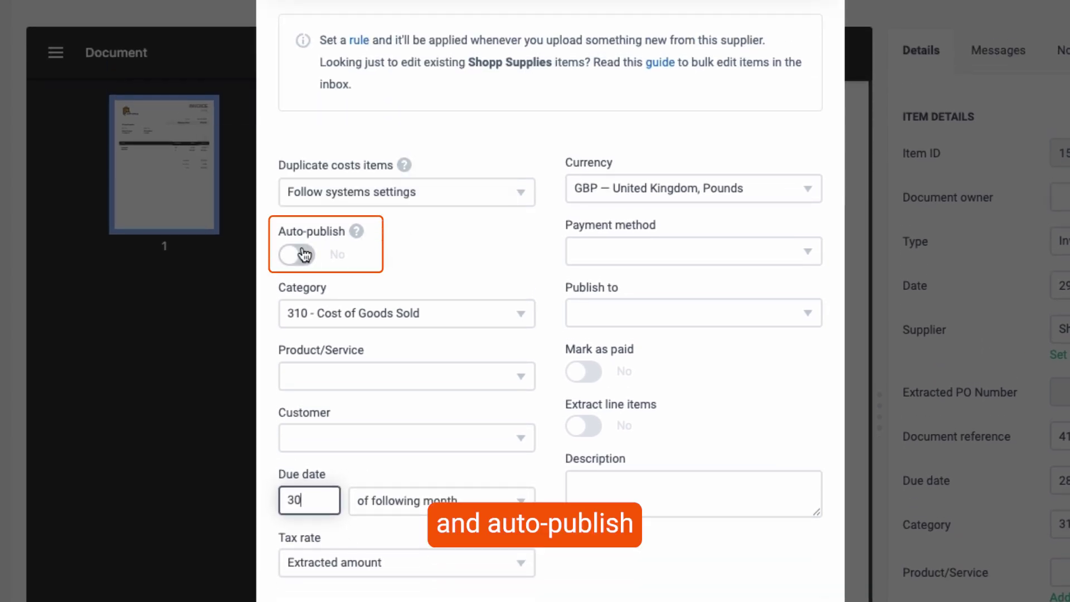
click(299, 254)
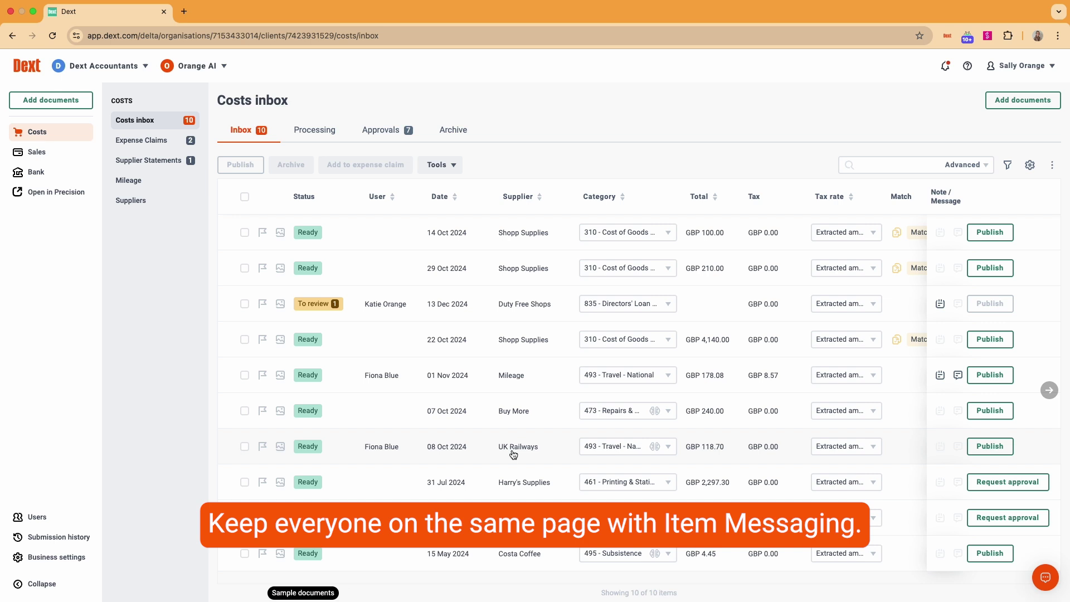
Ask 'Was this a business expense?' on the UK Railways ticket's messages, then go back to Costs.
click(510, 448)
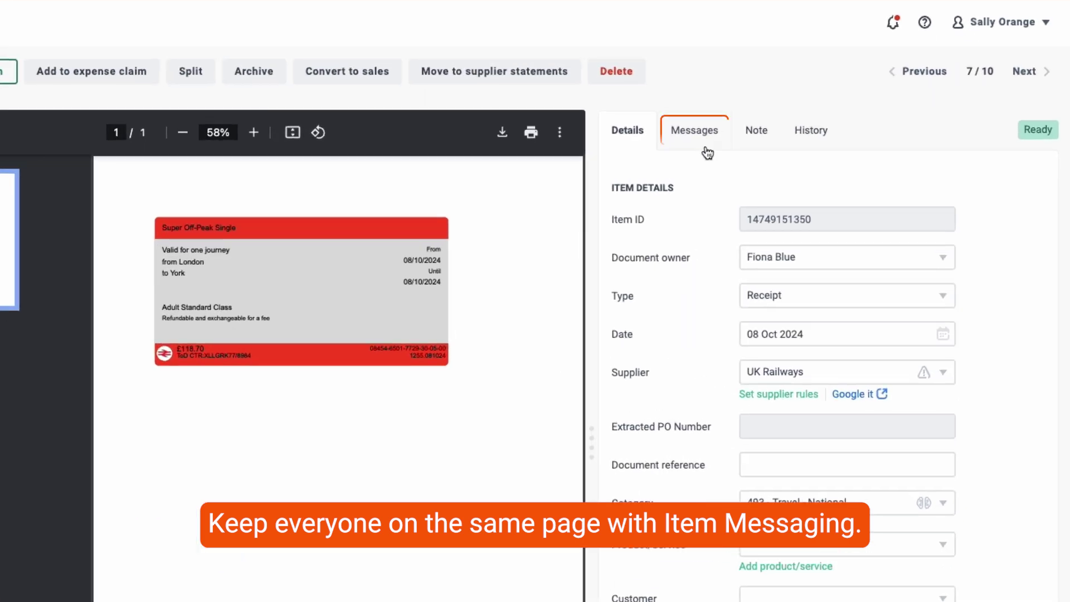
click(694, 131)
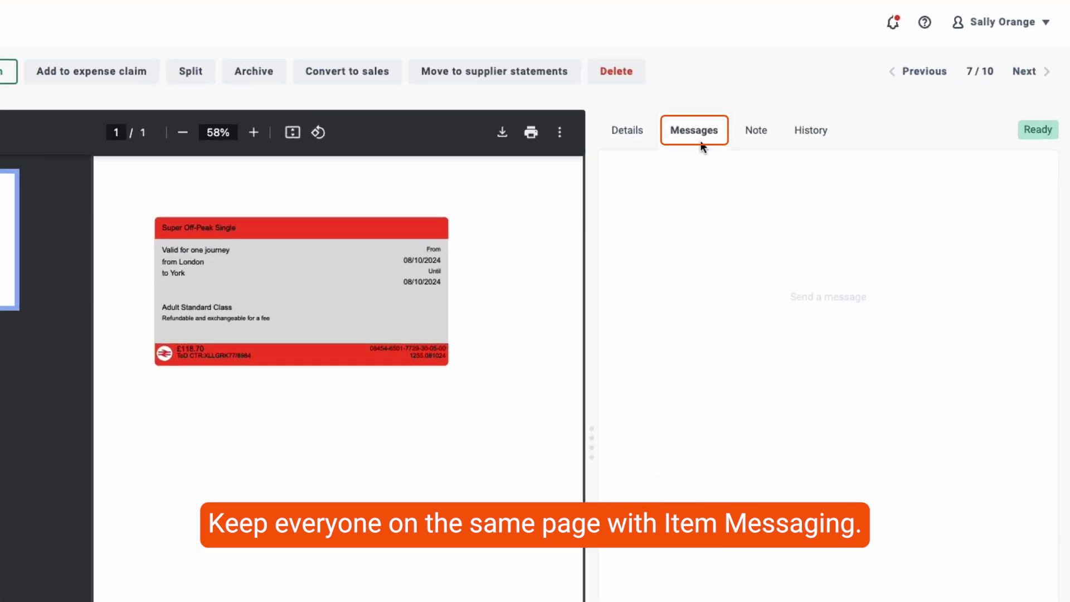
text(Was )
text(this a busi)
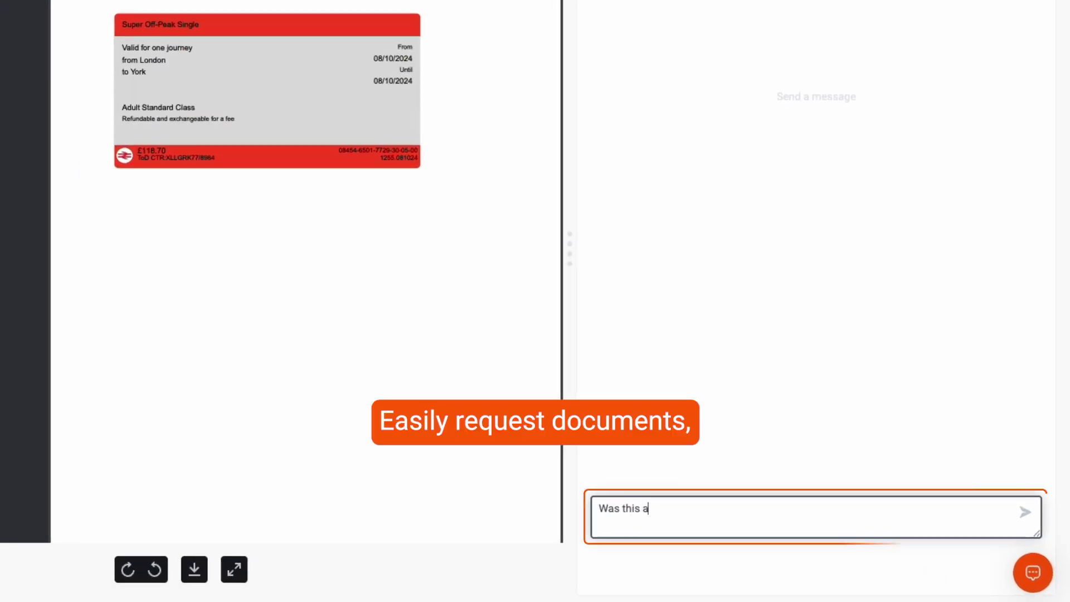
text(ness expense?)
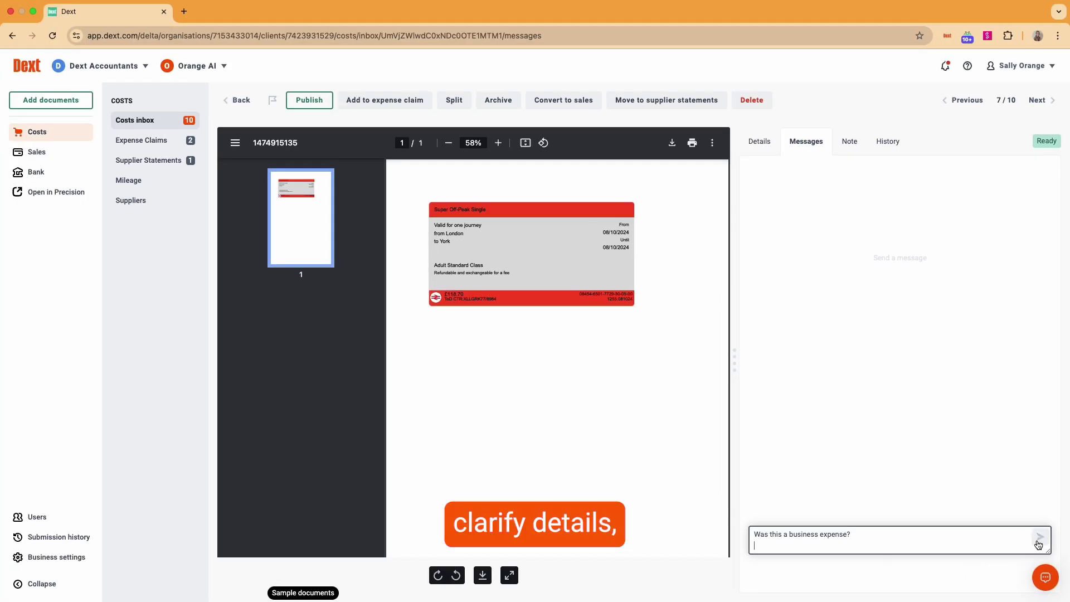
click(1035, 588)
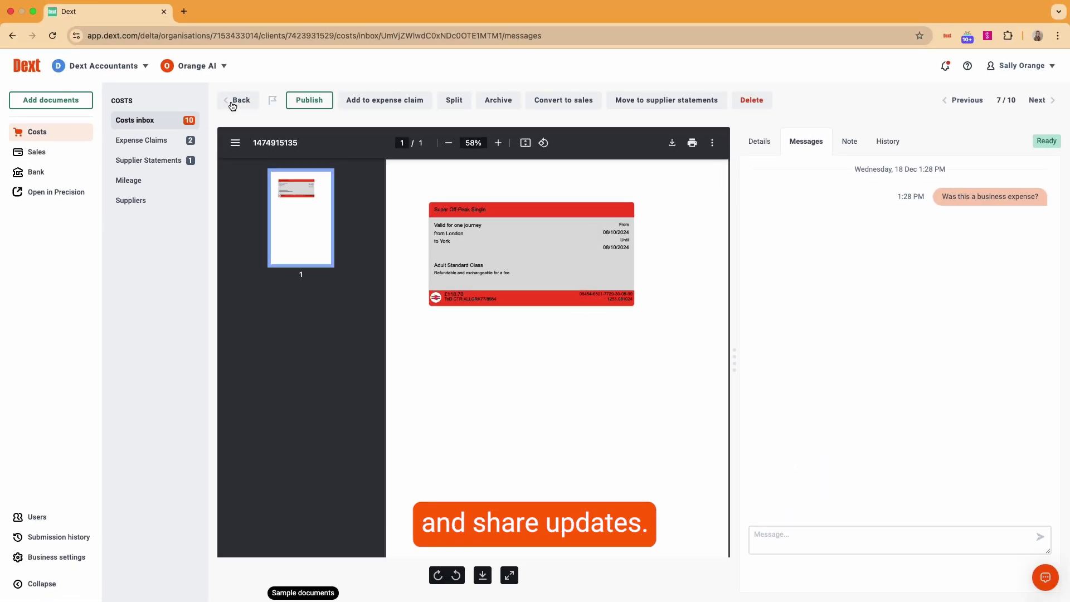
click(233, 101)
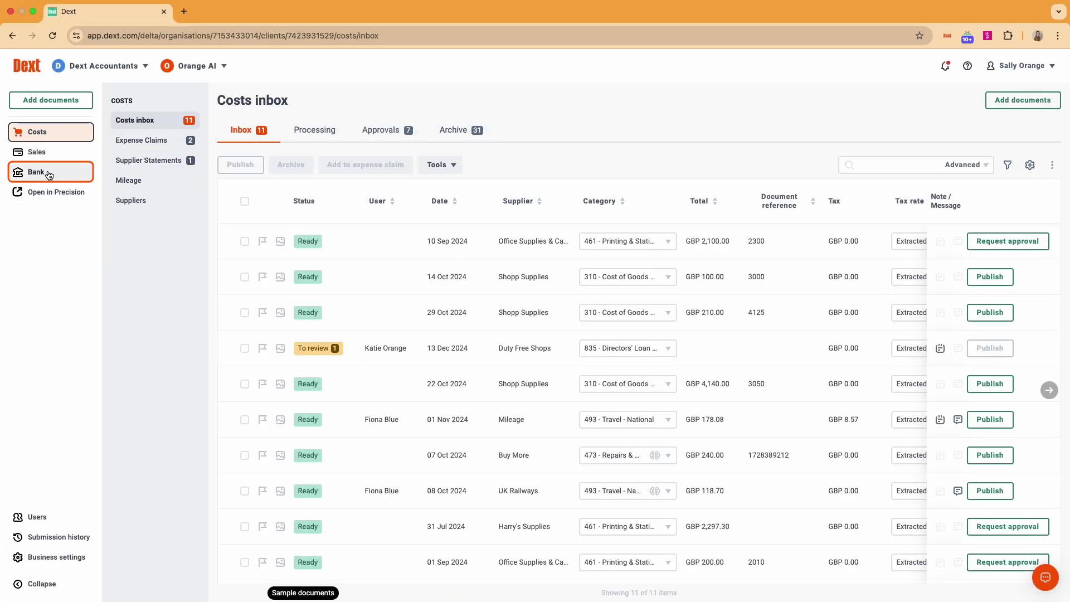
Select all bank transactions, start a paperwork request, and pick its recipient.
click(49, 174)
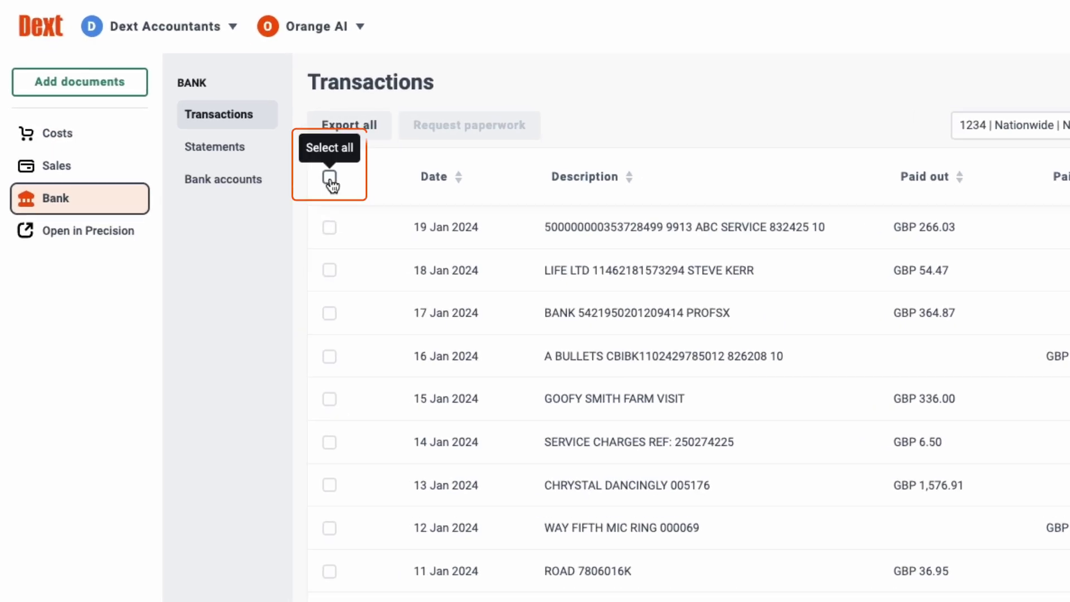
click(330, 179)
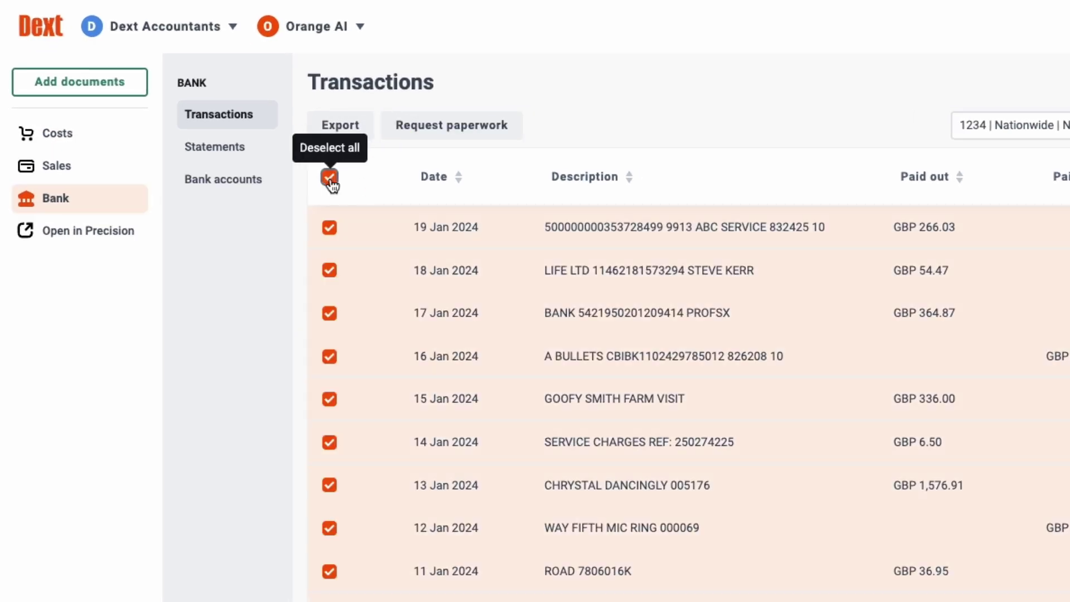
click(415, 139)
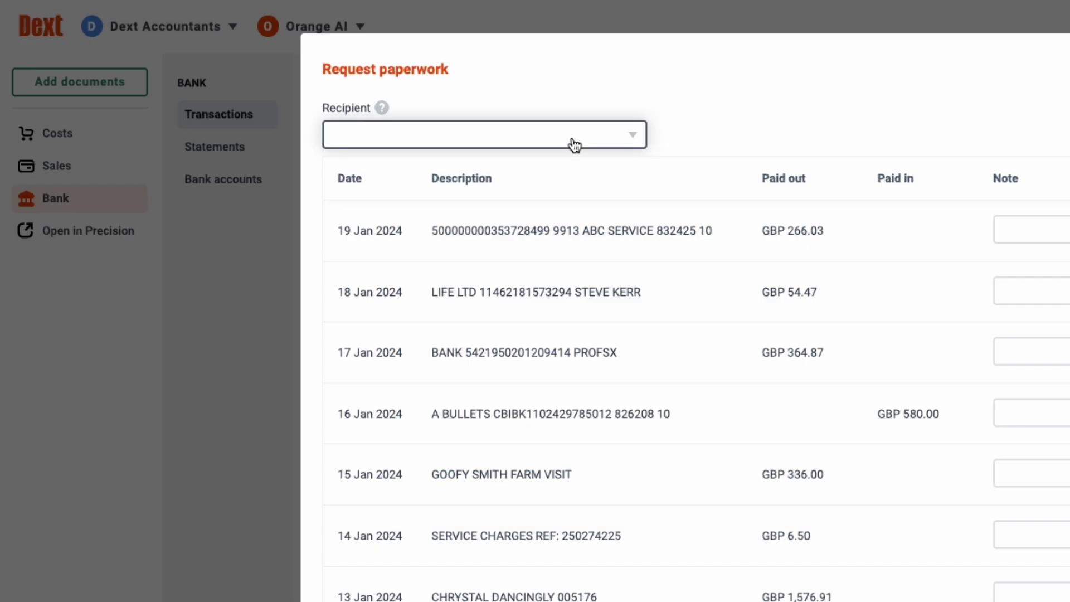
click(573, 141)
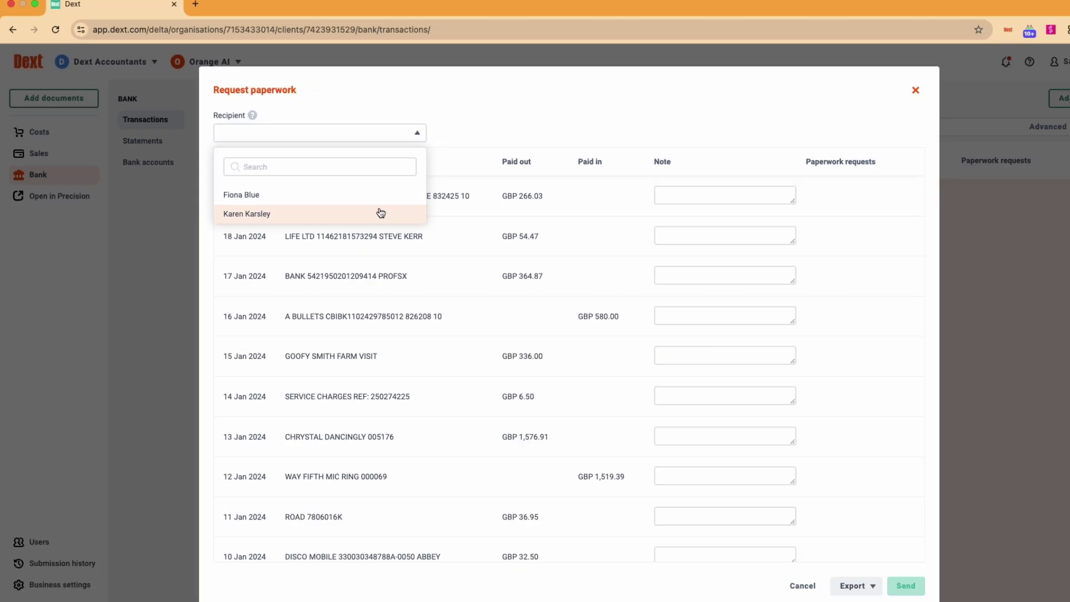
click(377, 212)
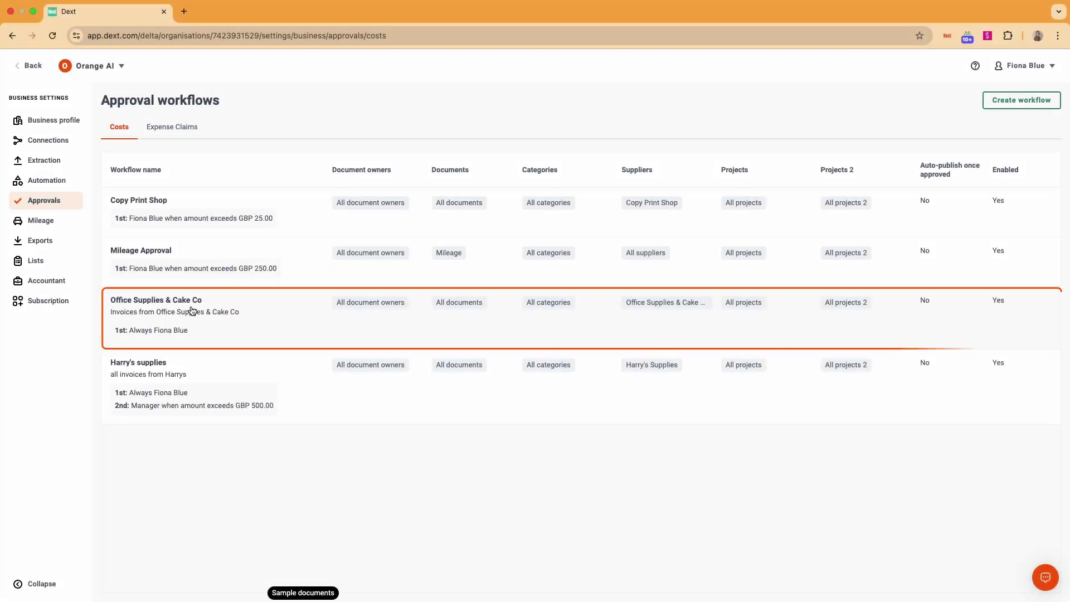
Require Office Supplies & Cake Co approval from GBP 150.00, submit the 10 Sep invoice, and view approvals.
click(196, 305)
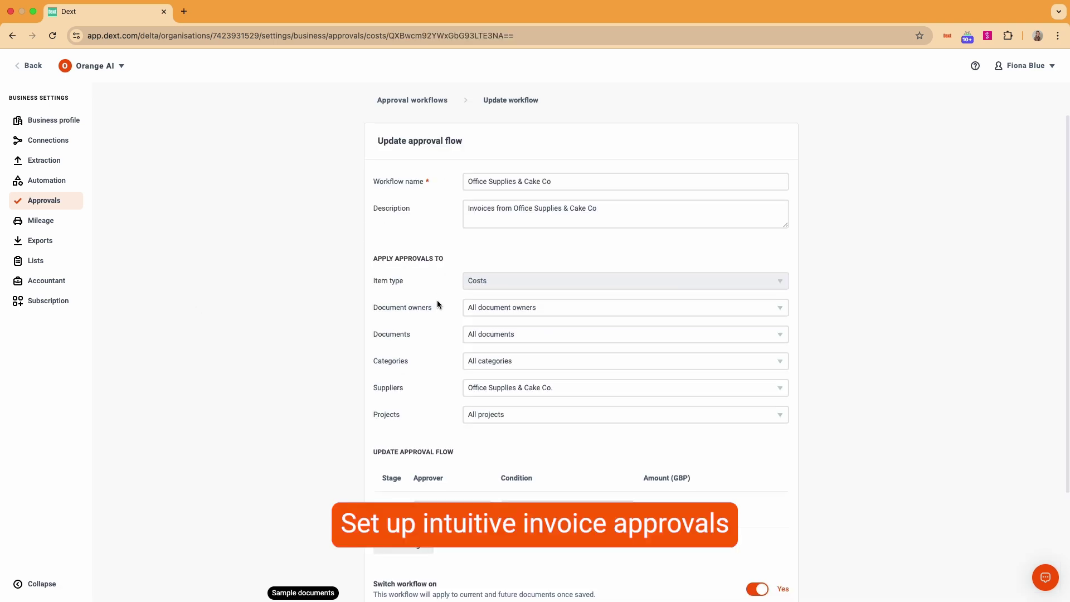
scroll(437, 300, down, 5)
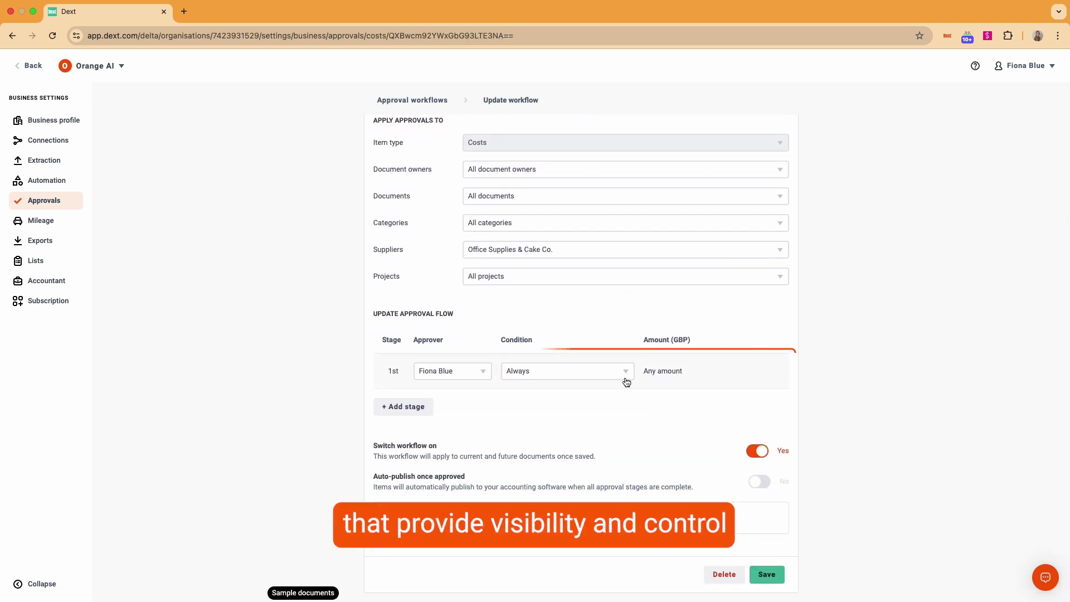
click(619, 376)
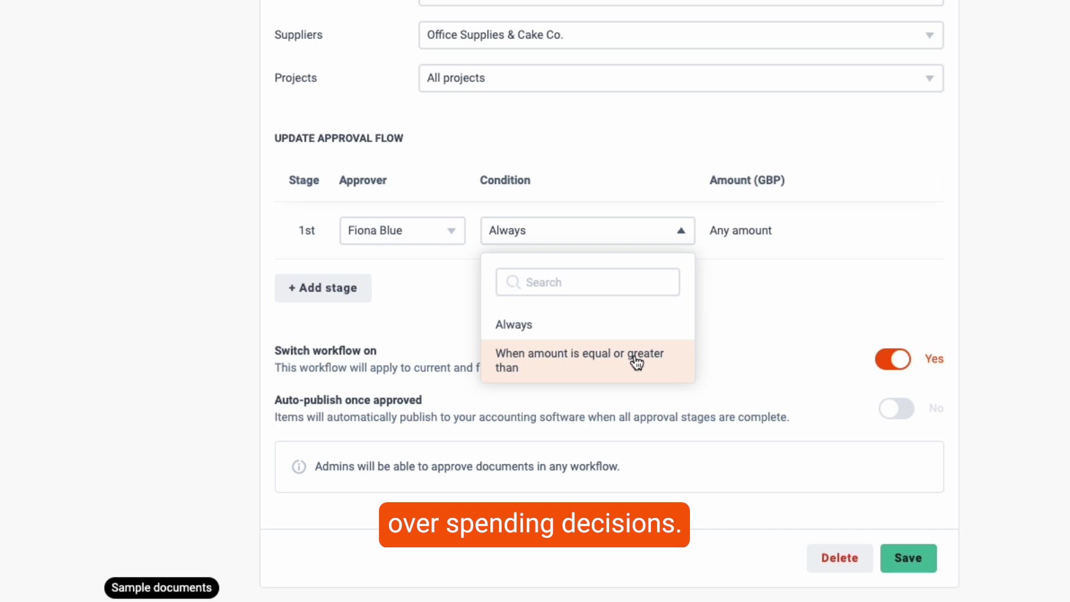
click(635, 363)
key(Tab)
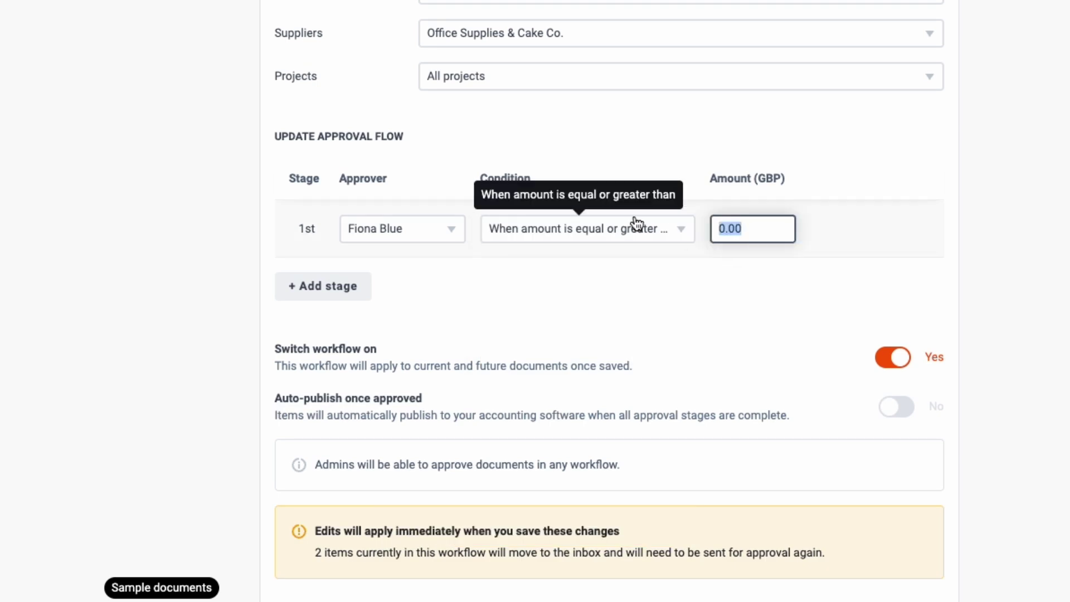
text(50)
key(Tab)
scroll(811, 429, down, 2)
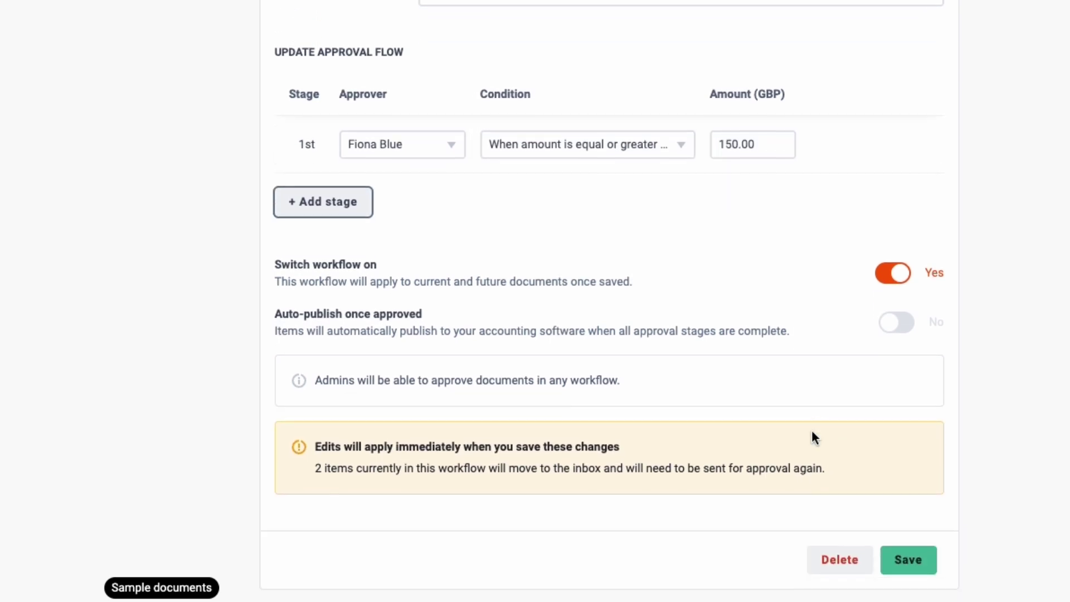
click(913, 561)
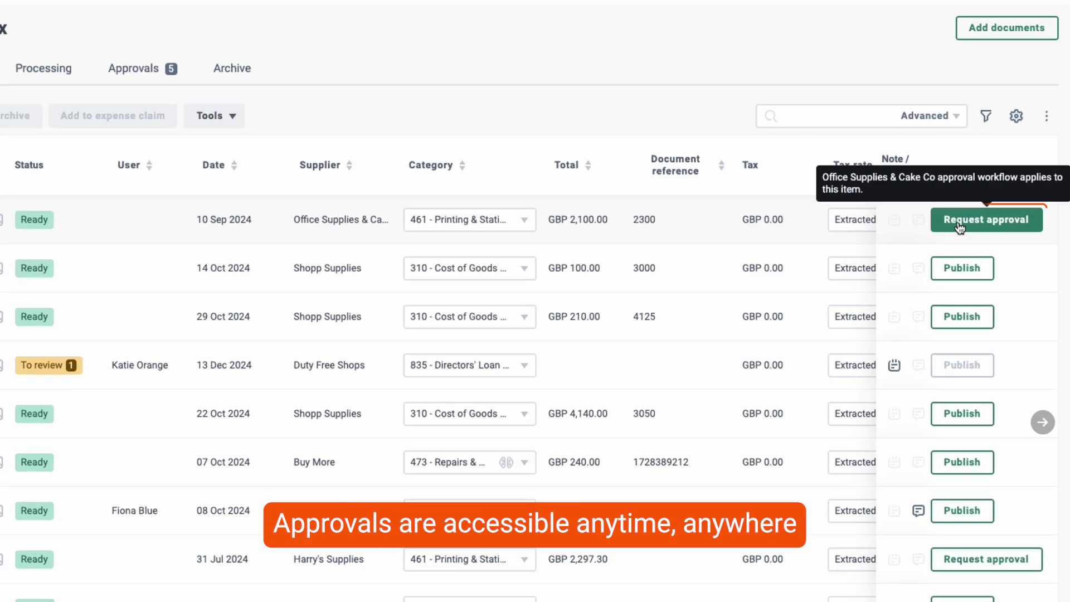
click(959, 223)
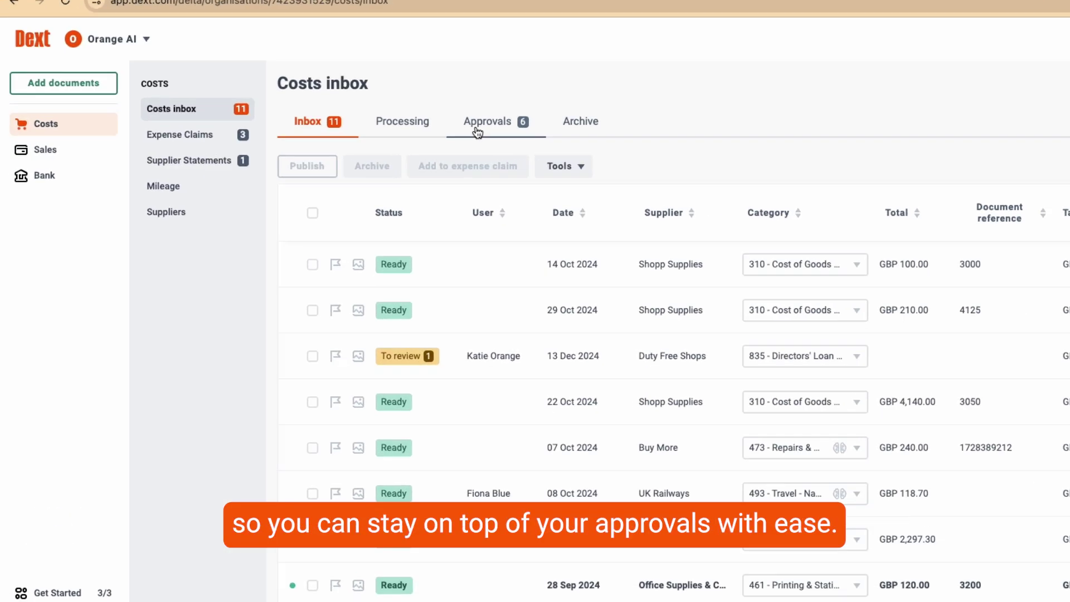
click(391, 131)
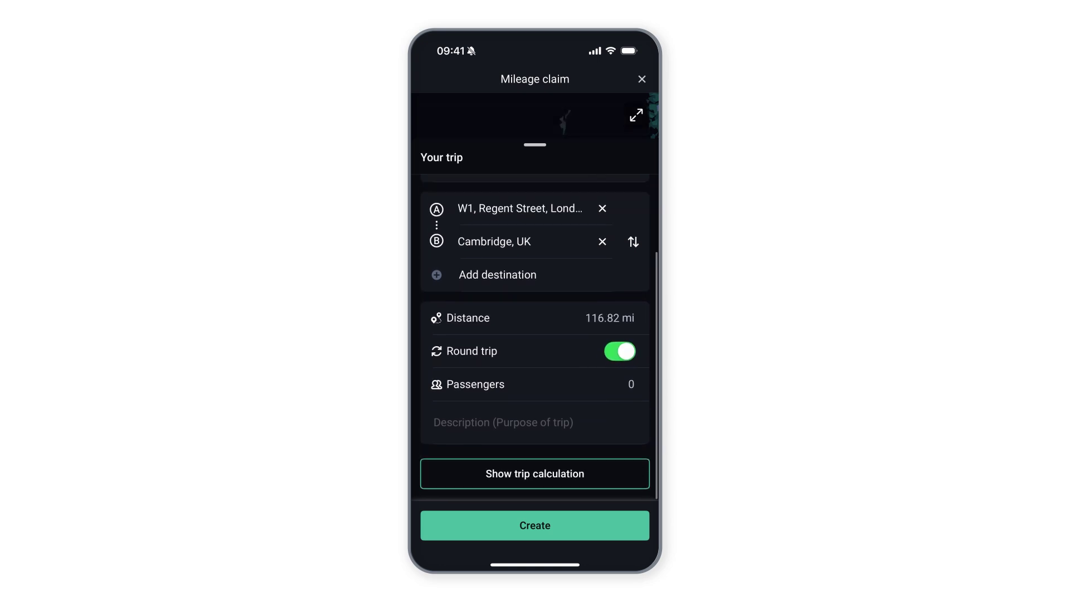
Create the Regent Street to Cambridge round-trip mileage claim.
click(534, 525)
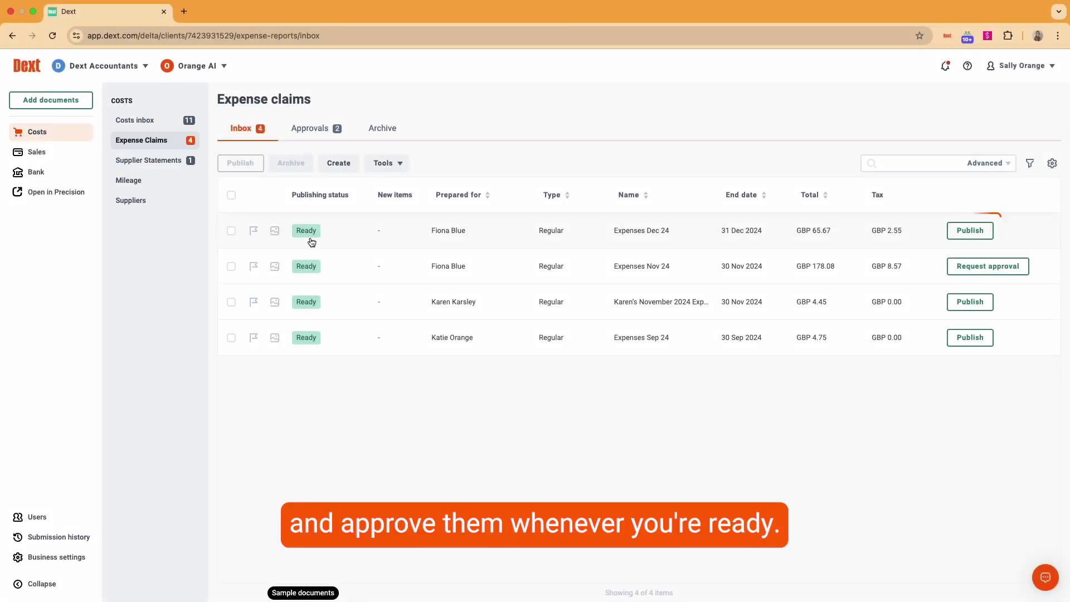
Open the Expenses Dec 24 claim from the Expense Claims list.
click(311, 241)
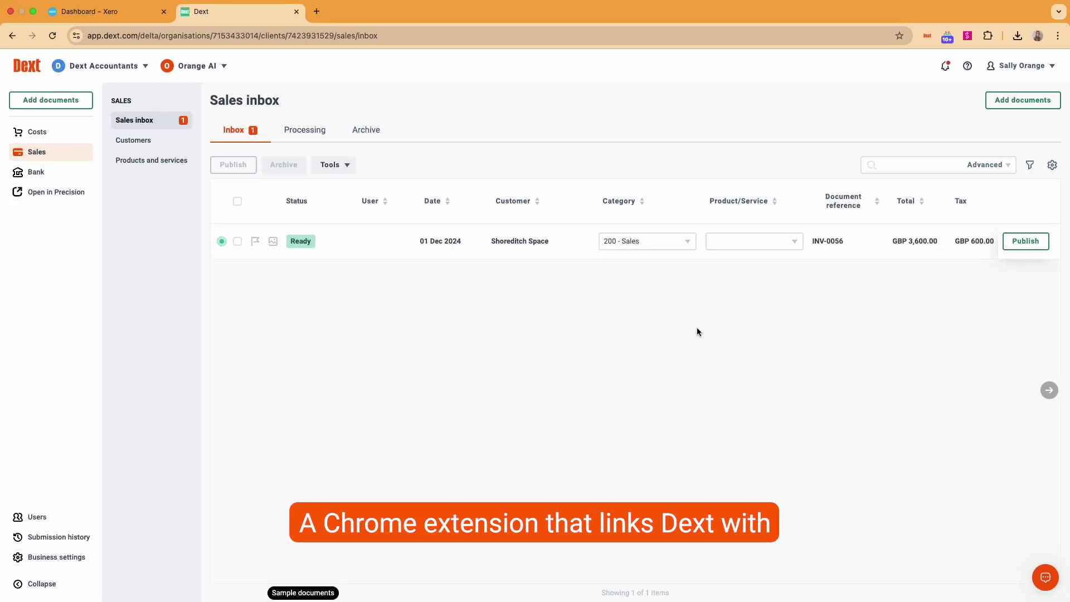
On the Xero dashboard, open the Dext extension and scroll through its settings.
click(131, 12)
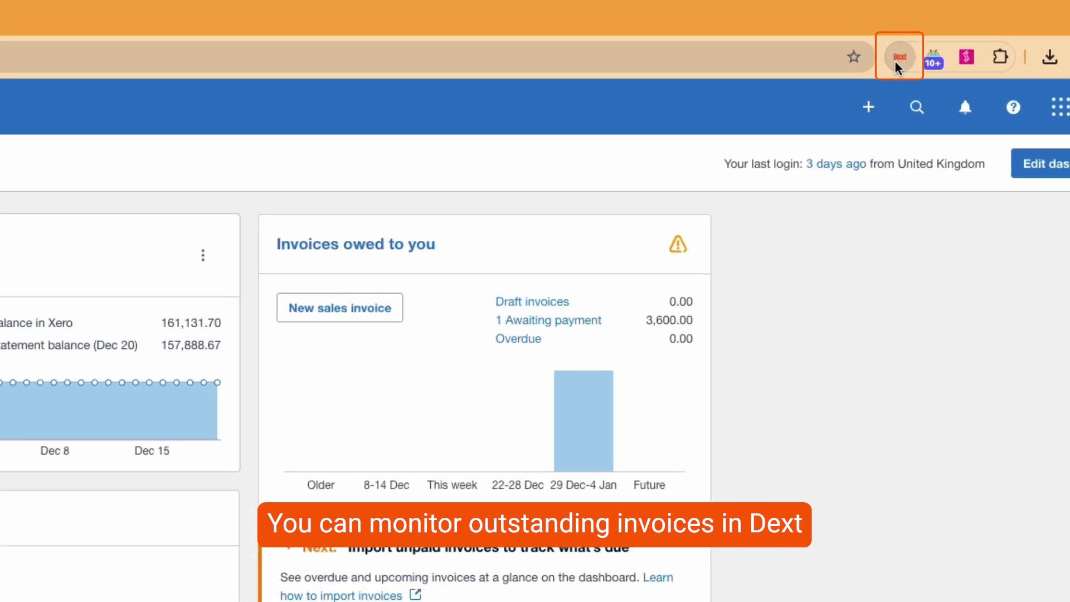
click(895, 60)
scroll(768, 392, down, 4)
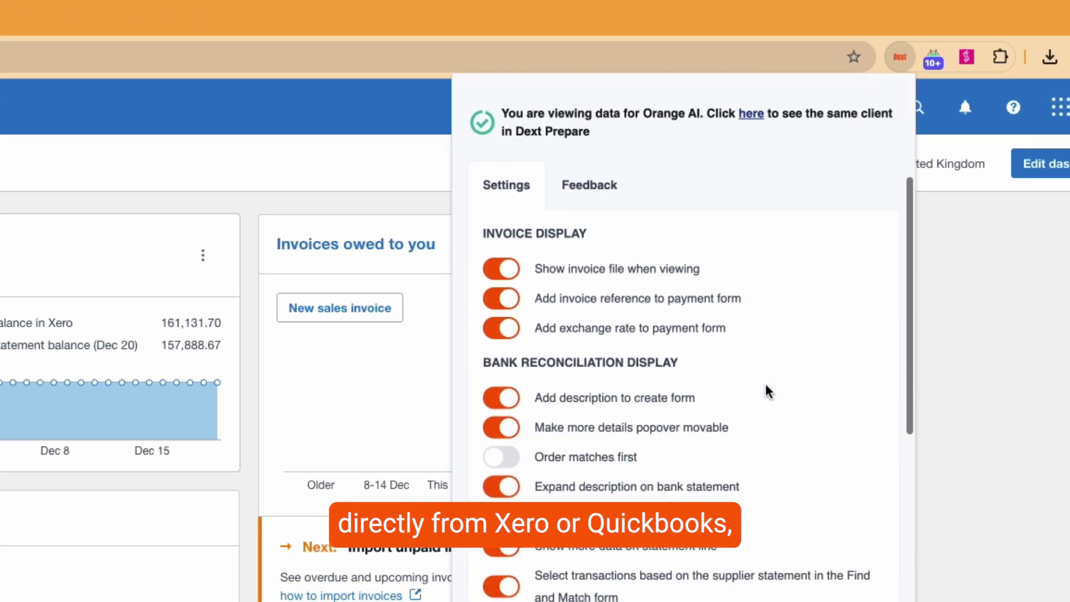
scroll(768, 391, down, 2)
scroll(768, 392, down, 1)
scroll(767, 392, down, 1)
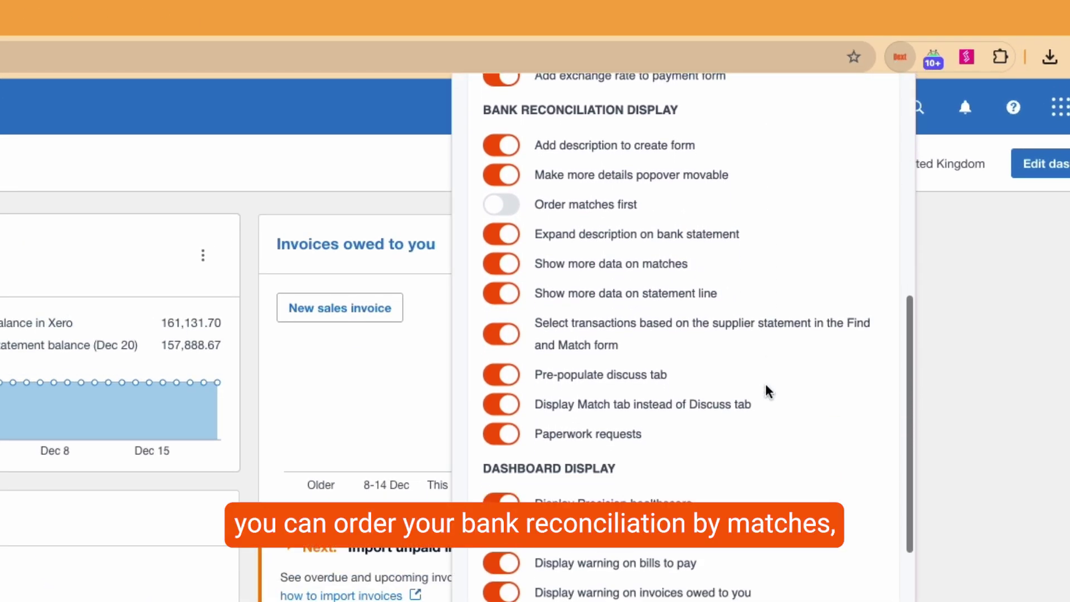
Send a Dext Mobile App paperwork request covering all seven Business Account transactions.
click(501, 200)
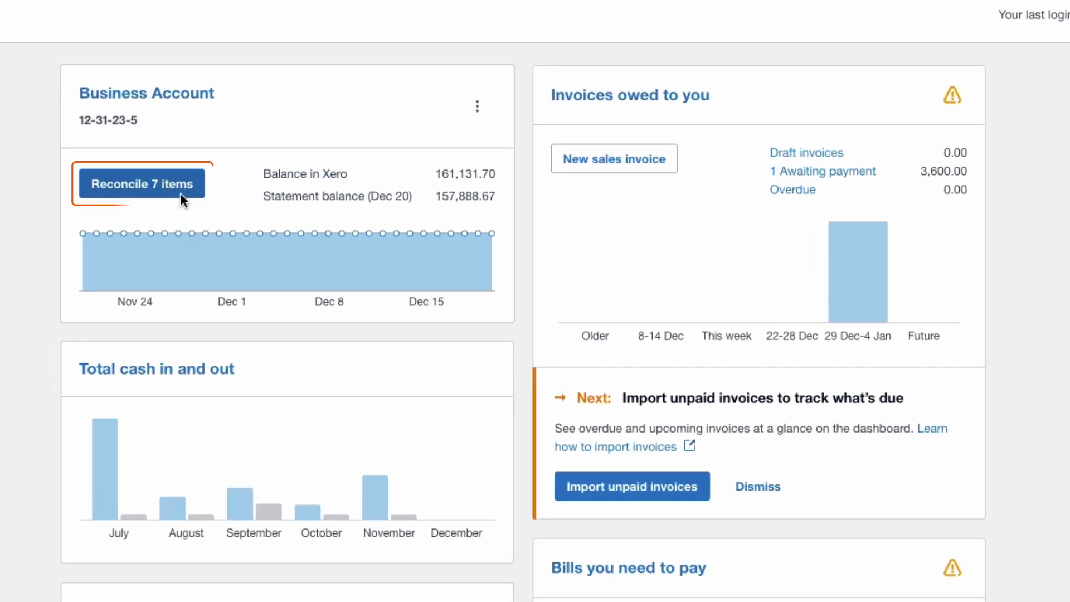
click(170, 178)
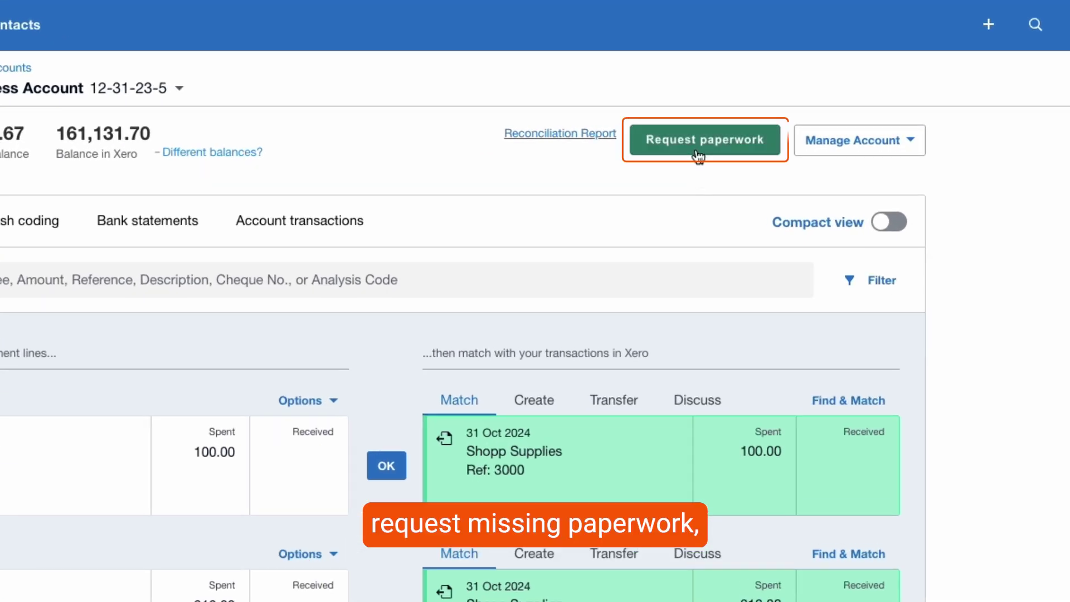
click(697, 153)
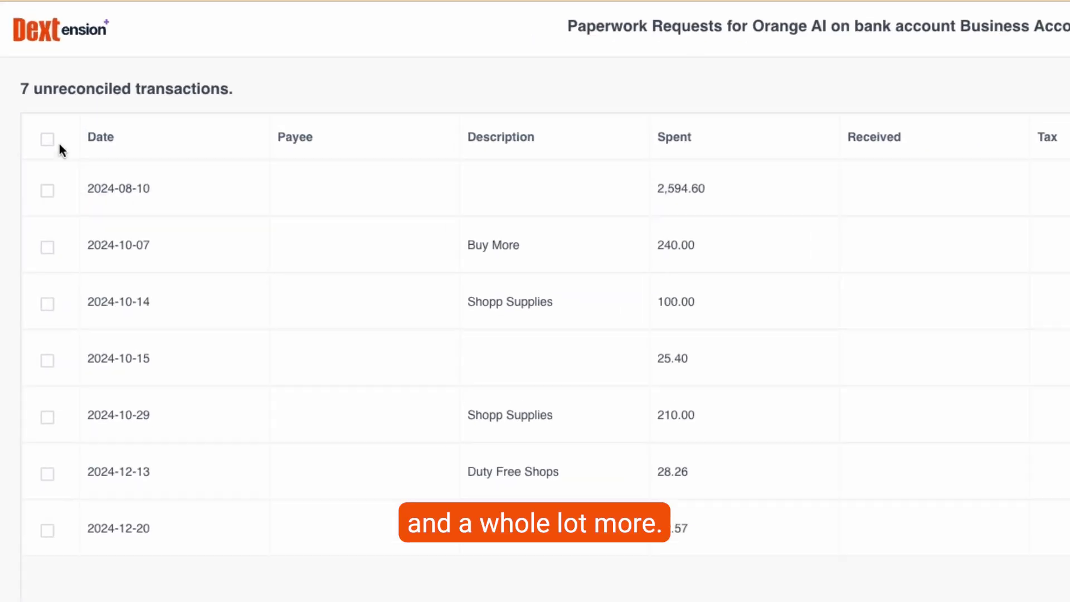
click(48, 140)
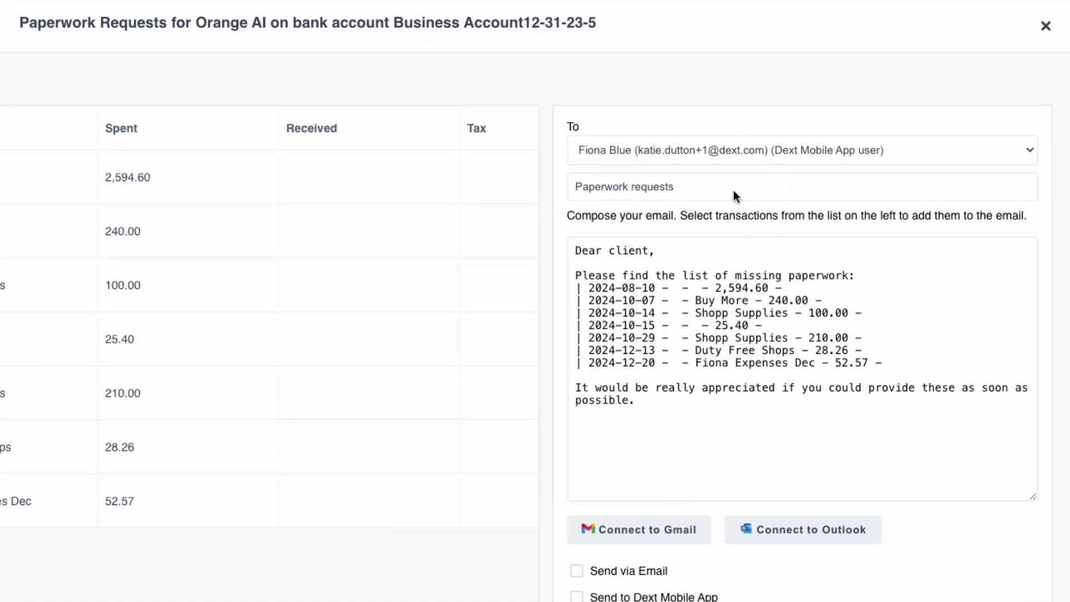
scroll(703, 436, down, 3)
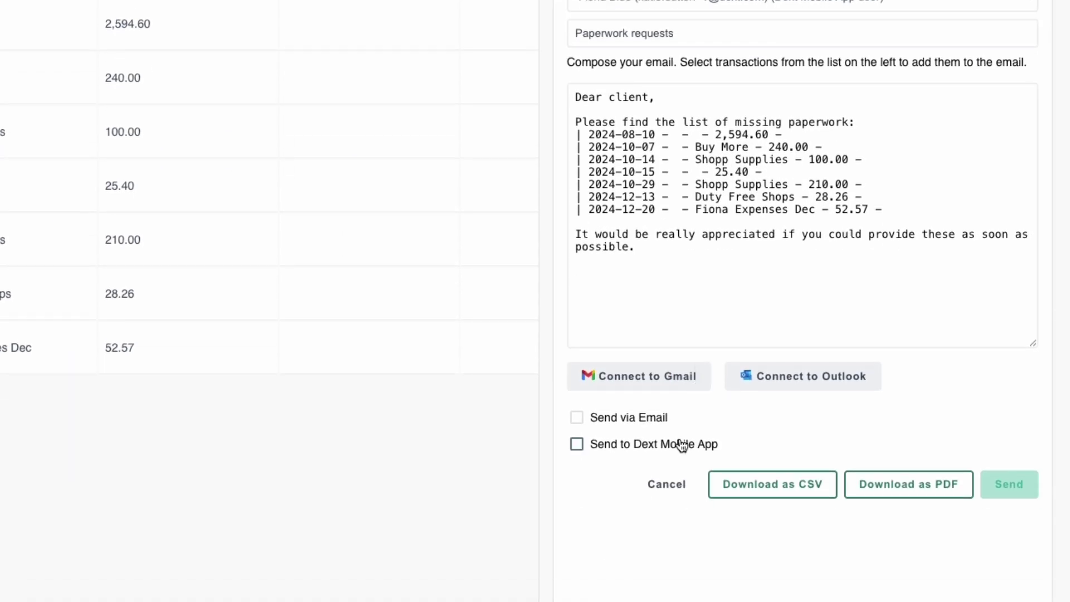
click(681, 444)
click(1008, 555)
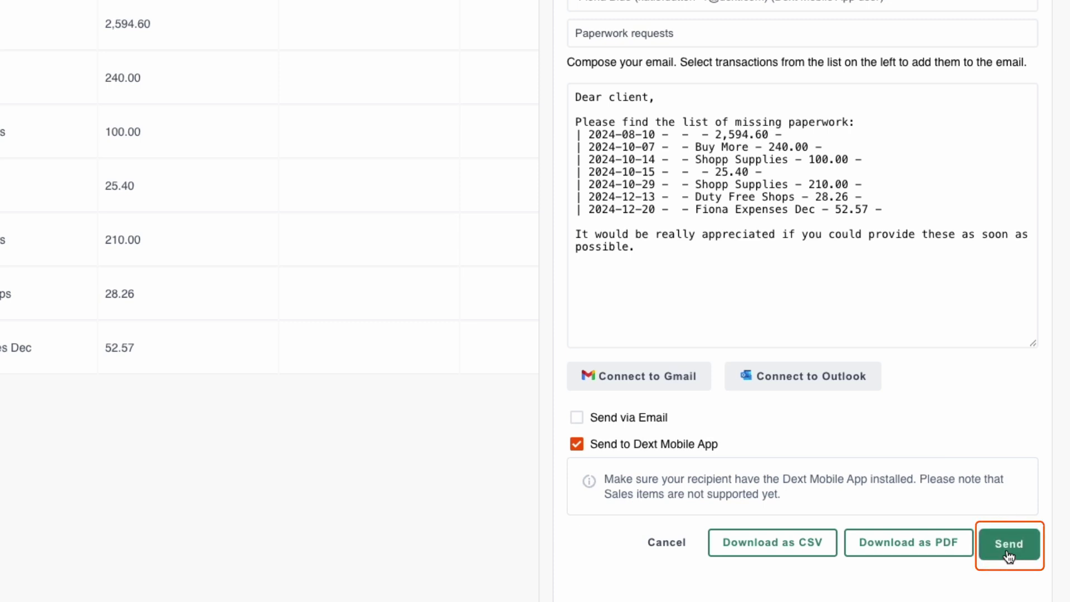